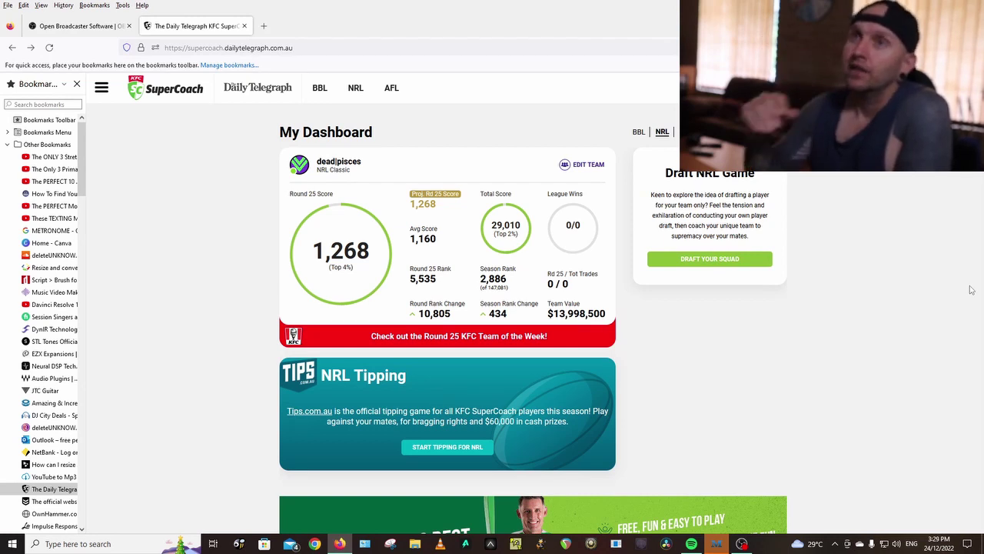
# Step: Open the team editing page from the SuperCoach dashboard to reach the 2023 Team Picker
pyautogui.click(582, 164)
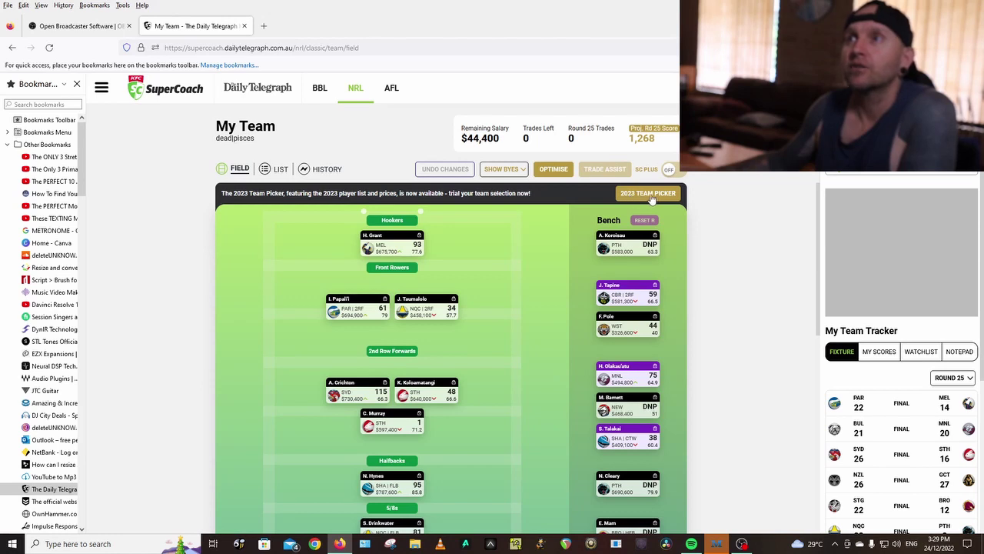
pyautogui.click(651, 194)
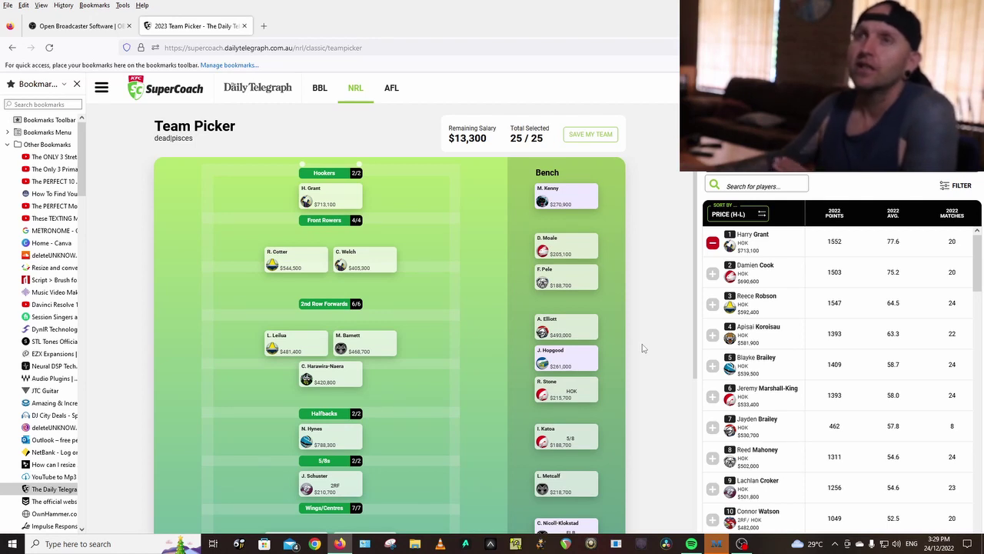
pyautogui.scroll(-3, 643, 348)
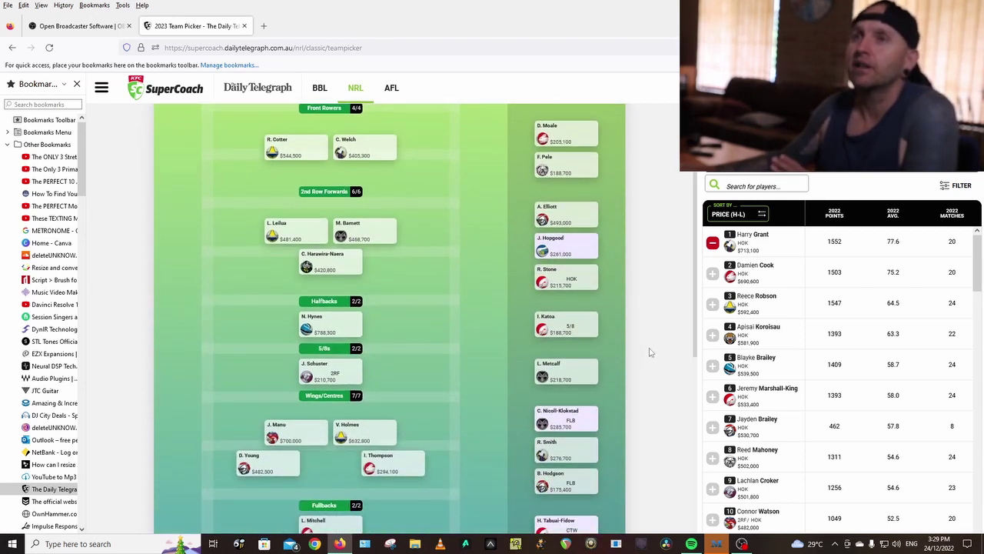
pyautogui.scroll(3, 649, 355)
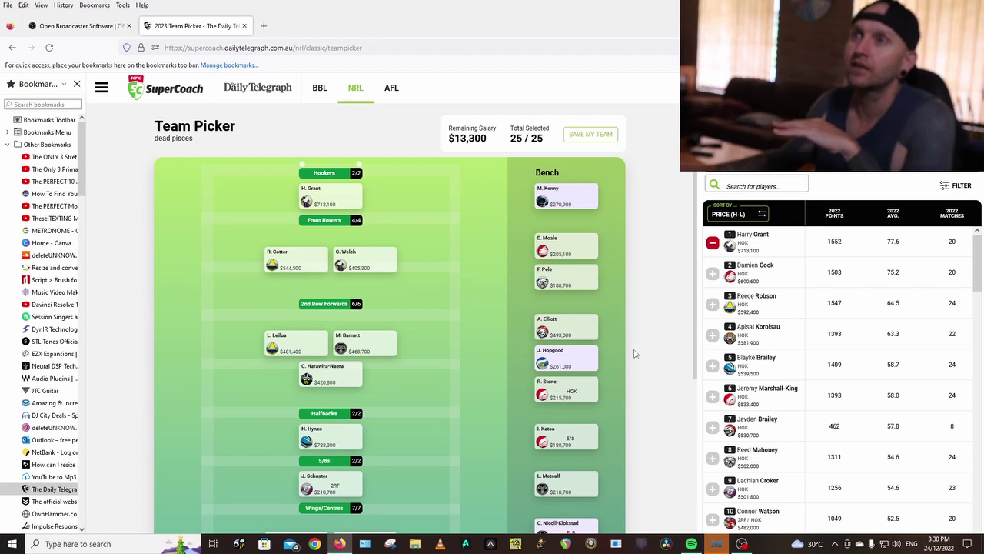
pyautogui.moveTo(566, 271)
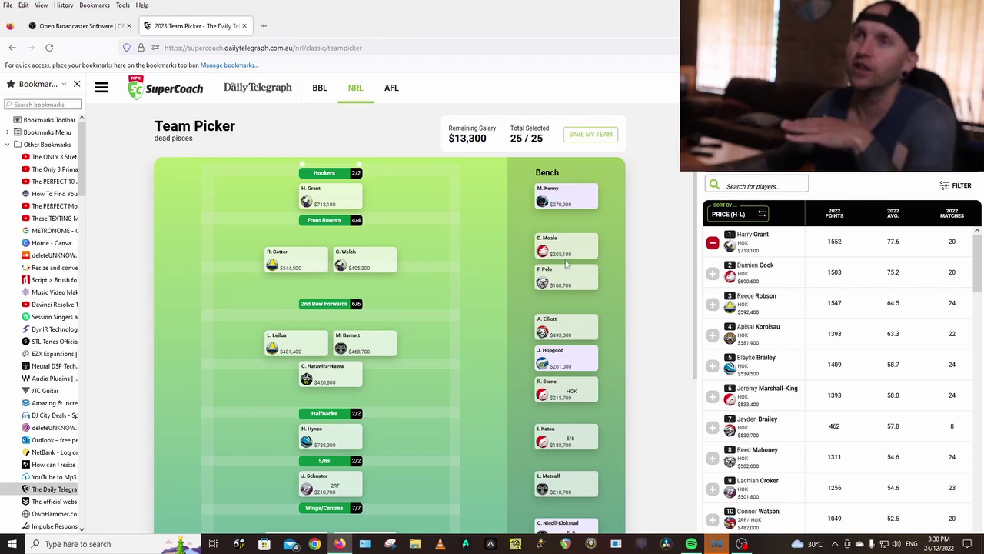
# Step: Bring up the 2RF second-row forward candidates, ranked by price, from the field cards
pyautogui.scroll(-3, 462, 292)
pyautogui.moveTo(285, 237)
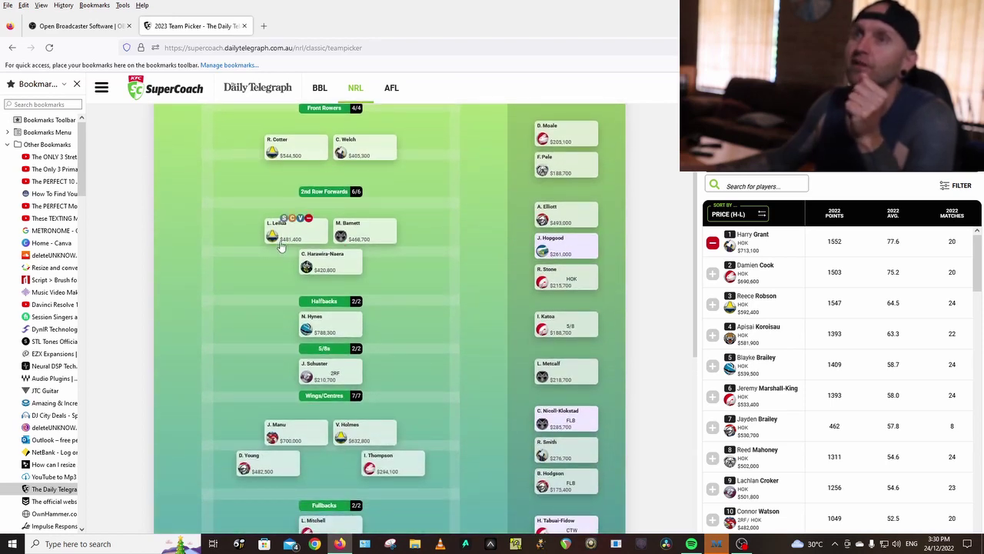
pyautogui.moveTo(333, 258)
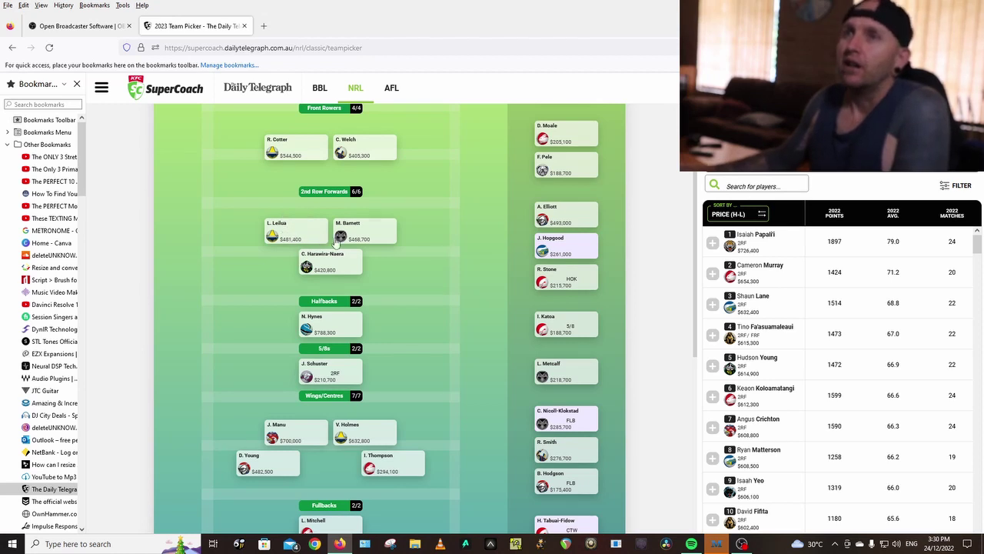
pyautogui.moveTo(344, 240)
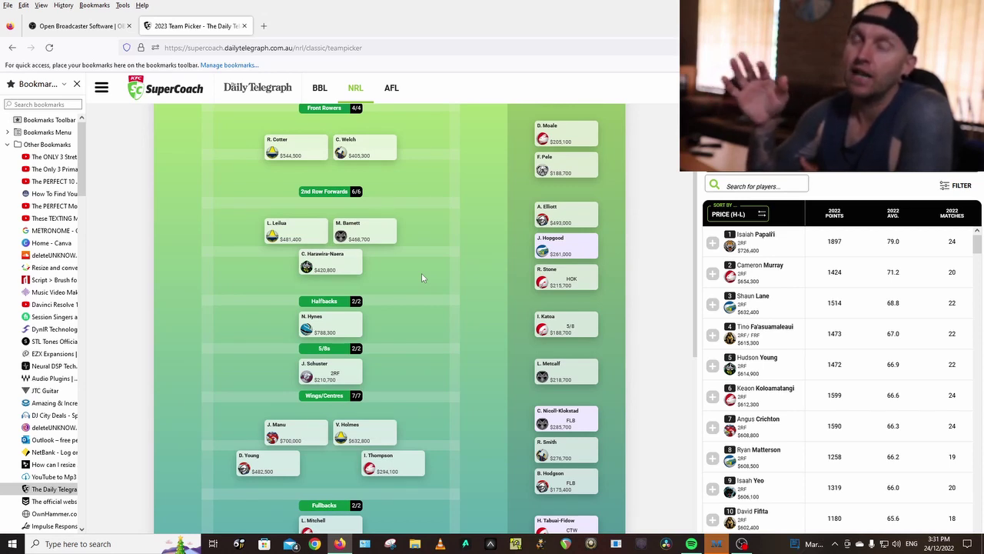
pyautogui.moveTo(571, 212)
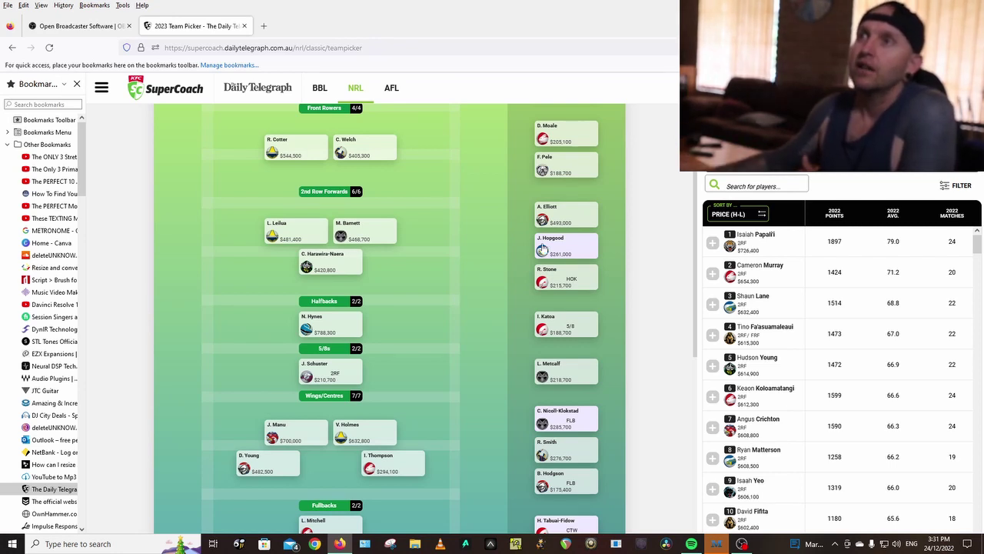
# Step: Bring up the HFB halfback candidates, ranked by price, from the bench and halfback cards
pyautogui.moveTo(573, 245)
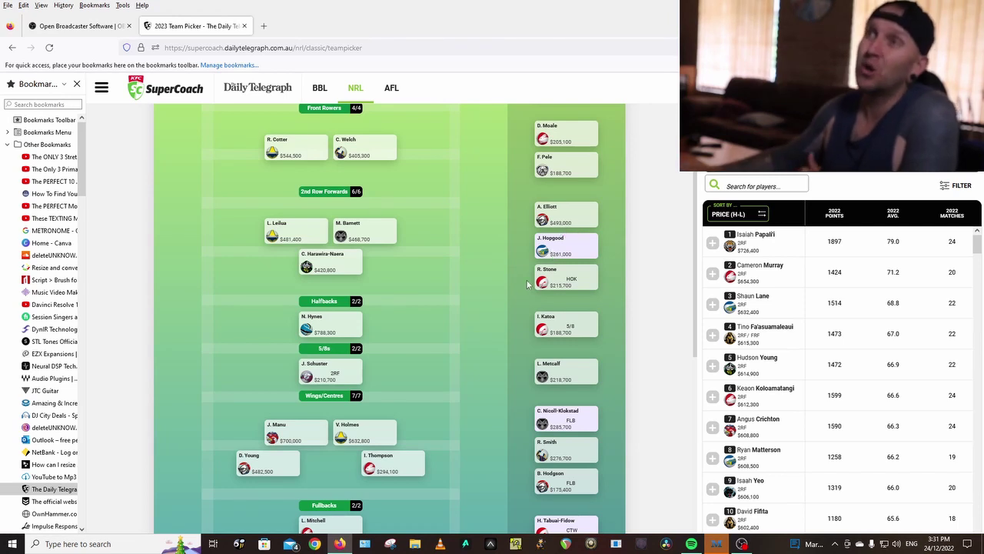
pyautogui.moveTo(558, 280)
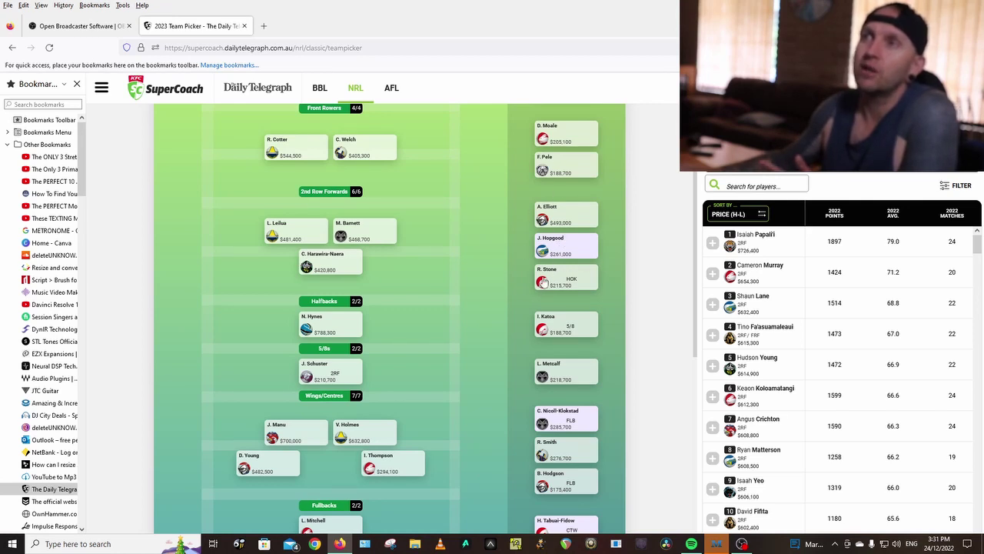
pyautogui.moveTo(539, 213)
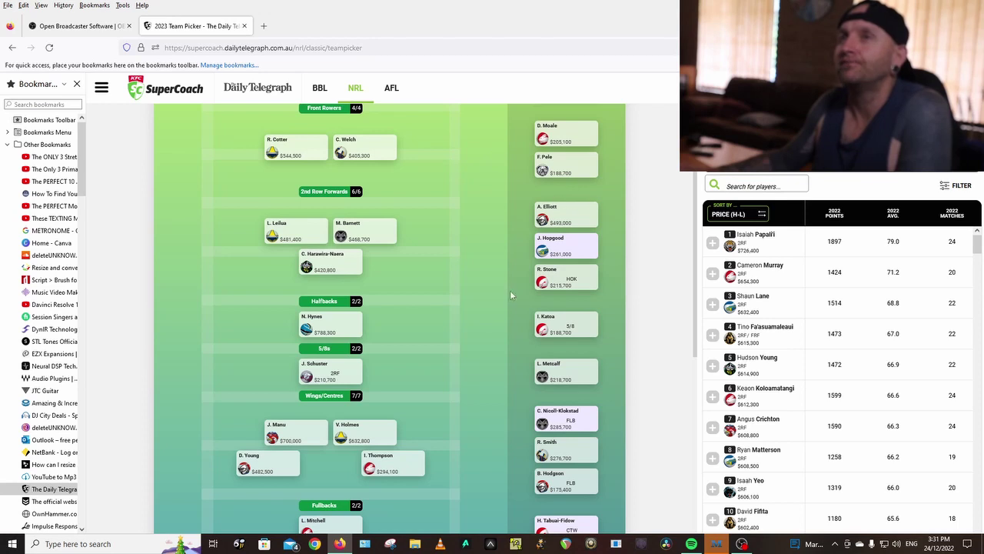
pyautogui.moveTo(324, 329)
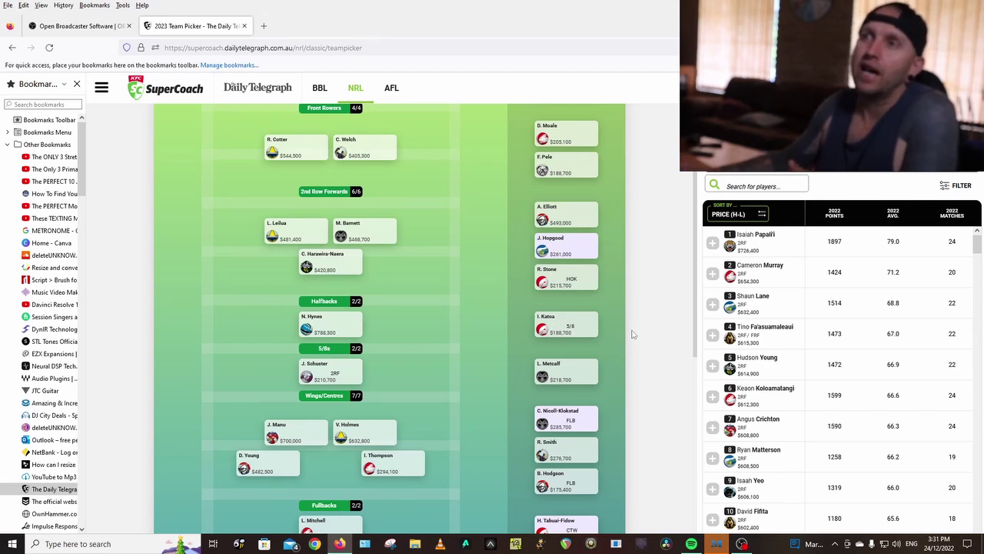
pyautogui.moveTo(581, 317)
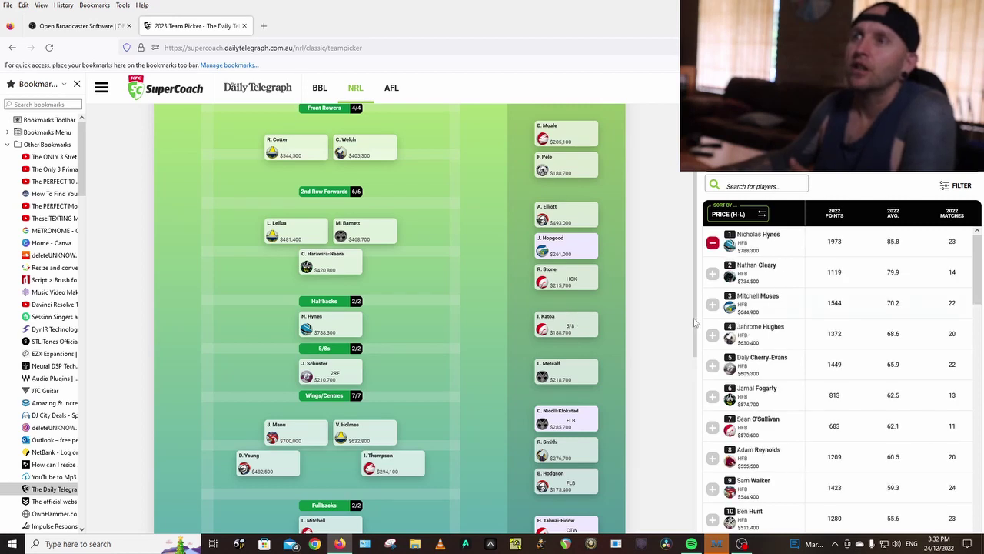
pyautogui.moveTo(975, 266); pyautogui.dragTo(981, 459)
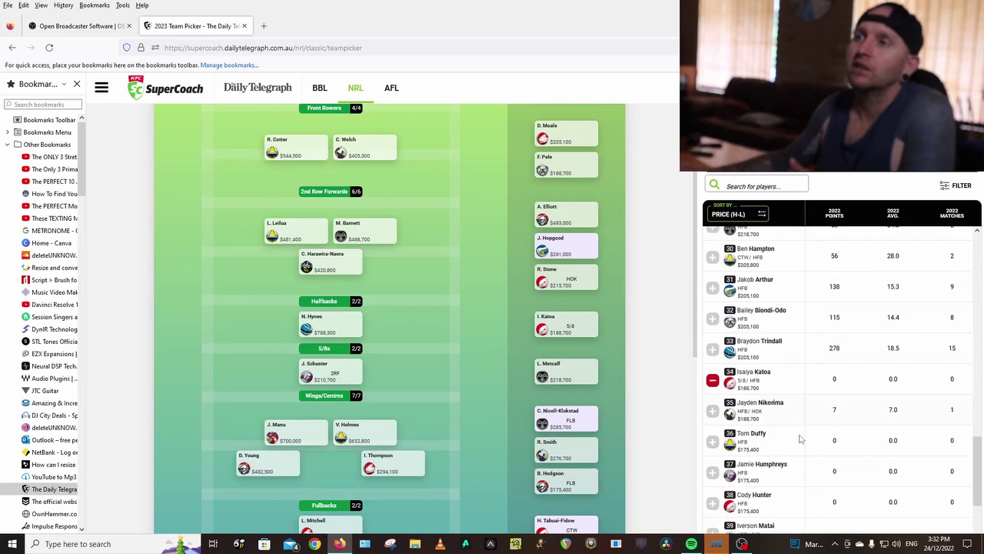
pyautogui.scroll(-1, 803, 423)
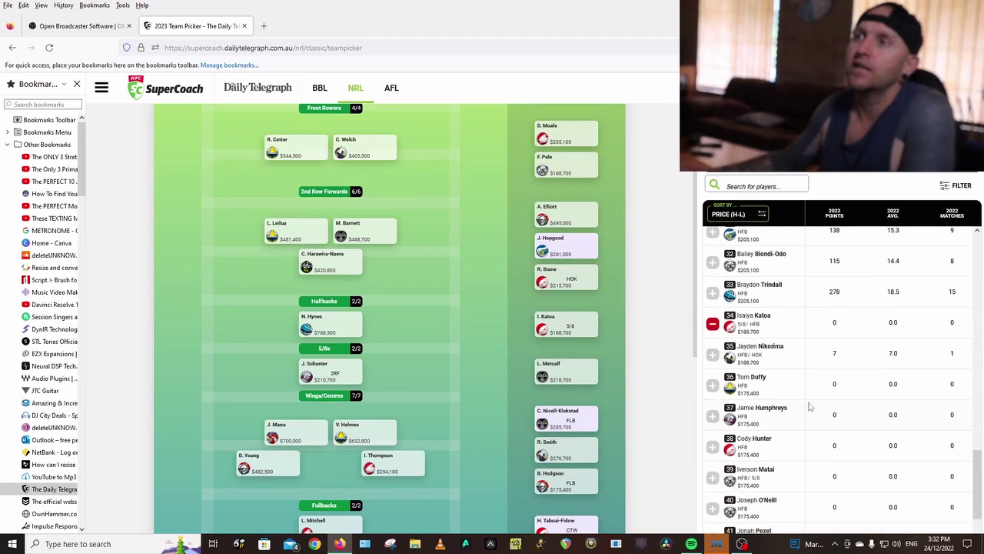
pyautogui.scroll(-1, 809, 407)
pyautogui.scroll(1, 809, 407)
pyautogui.moveTo(572, 329)
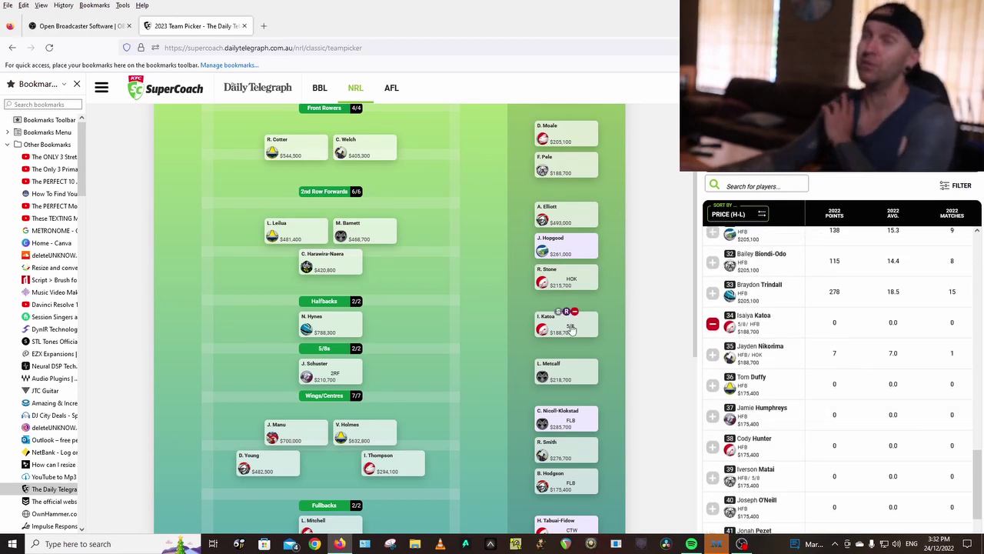
pyautogui.moveTo(329, 379)
pyautogui.moveTo(550, 372)
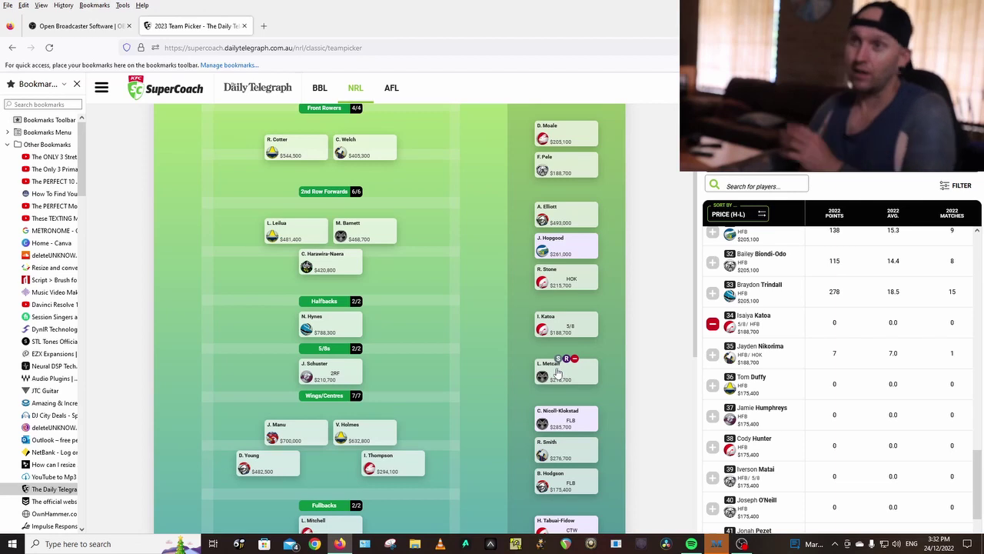
pyautogui.scroll(-1, 506, 414)
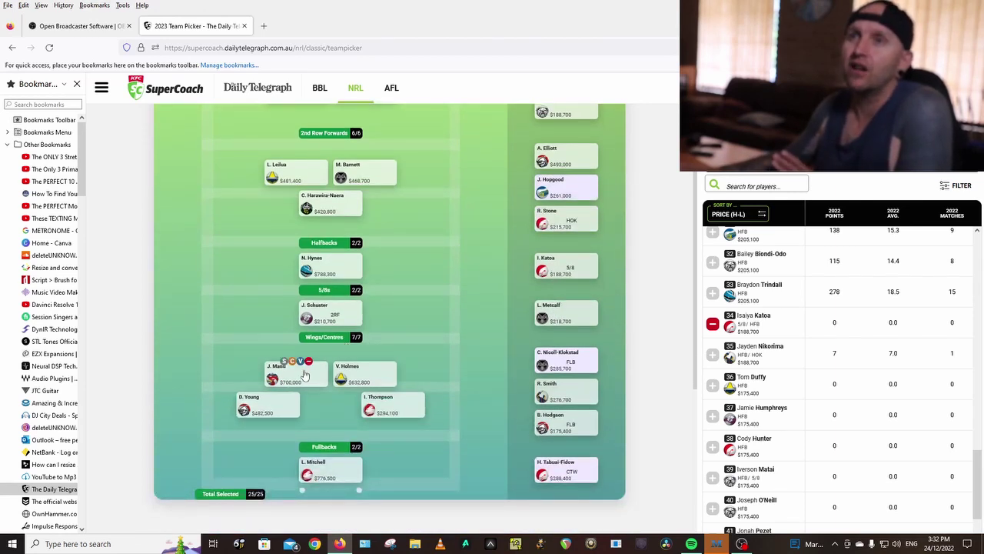
pyautogui.moveTo(361, 375)
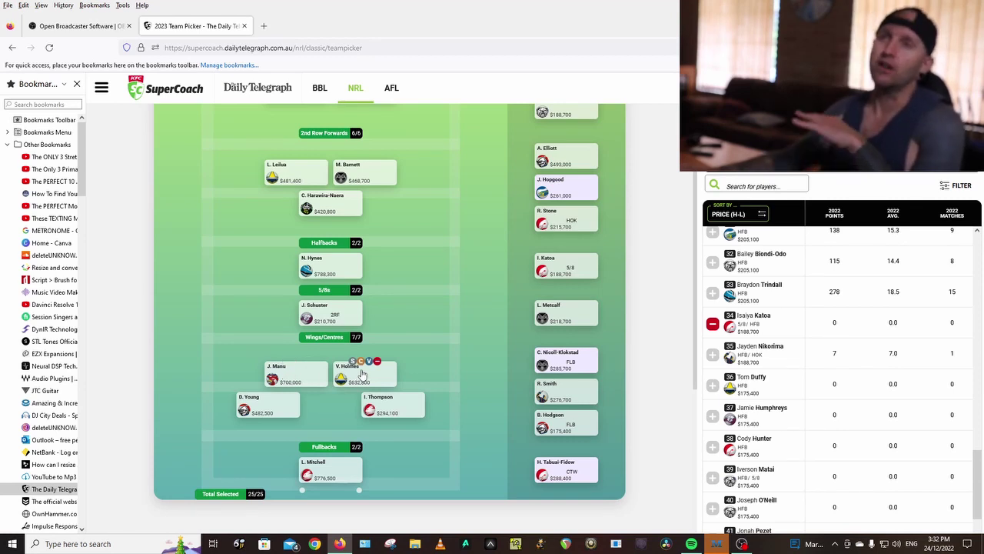
pyautogui.moveTo(271, 417)
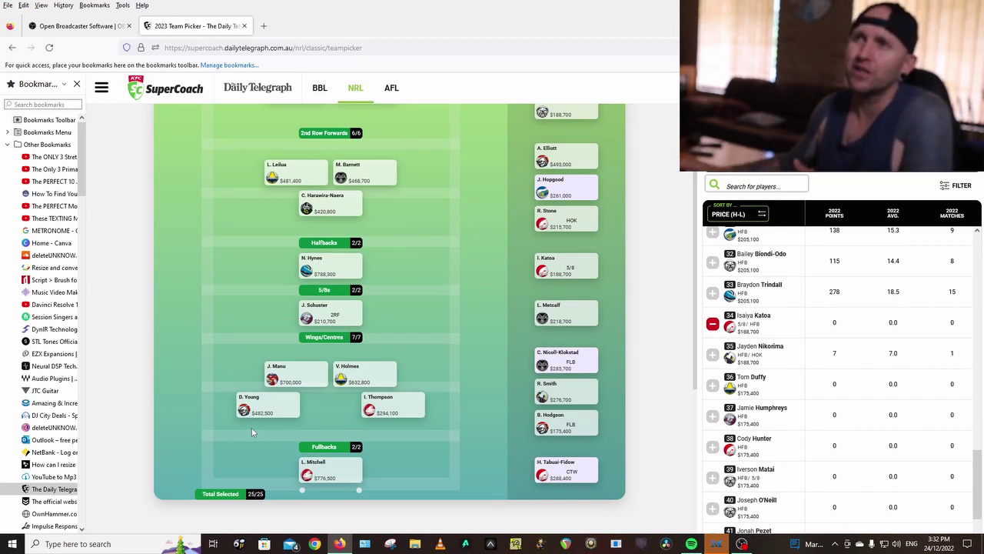
pyautogui.moveTo(373, 406)
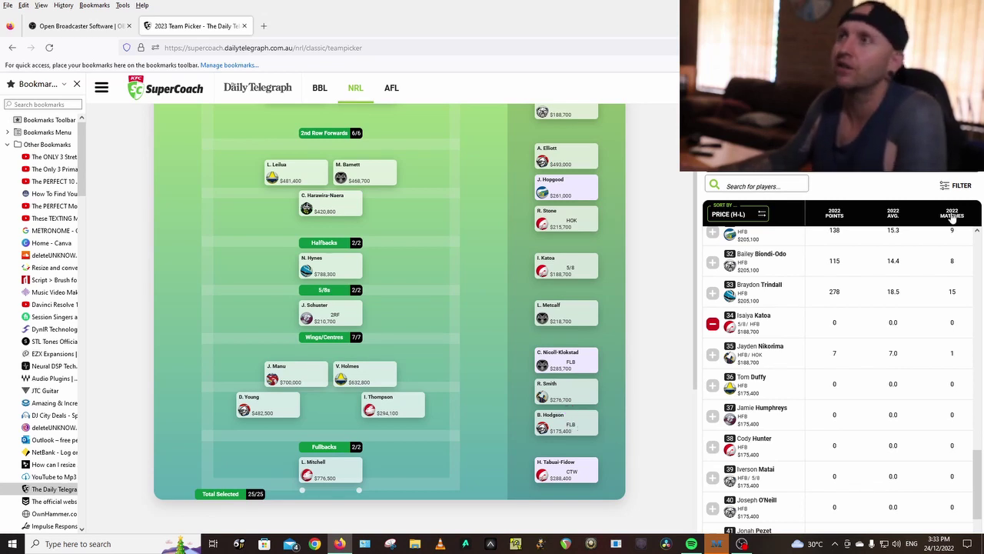
# Step: Review the field and bench, confirming Total Selected 25/25 with $13,300 salary remaining
pyautogui.moveTo(977, 275); pyautogui.dragTo(978, 509)
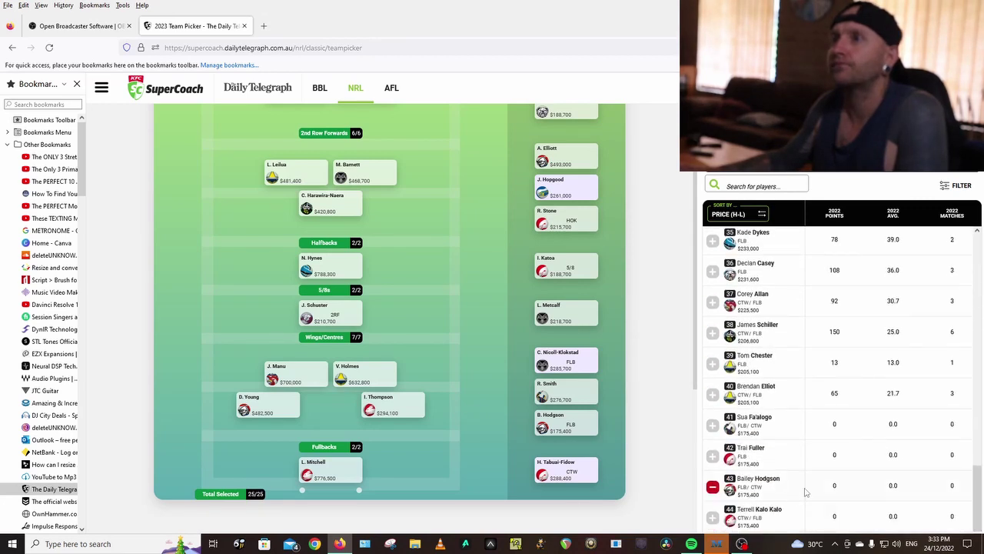
pyautogui.scroll(5, 666, 420)
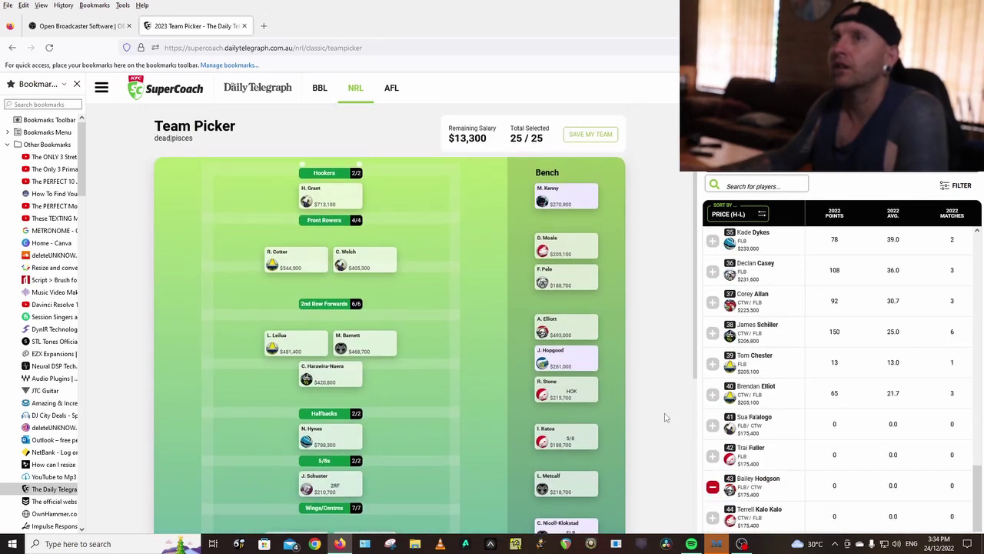
pyautogui.scroll(-6, 666, 415)
pyautogui.scroll(-1, 807, 462)
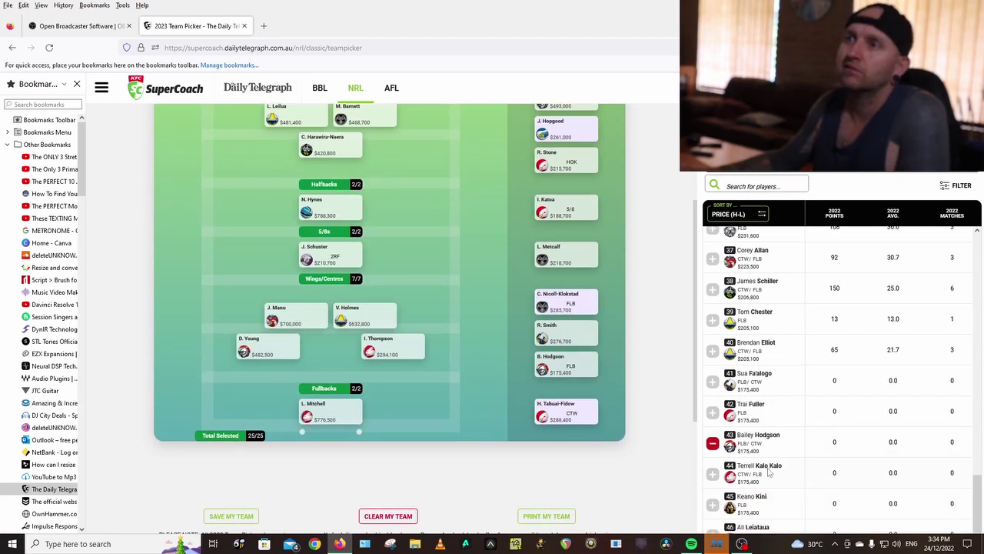
pyautogui.scroll(2, 783, 467)
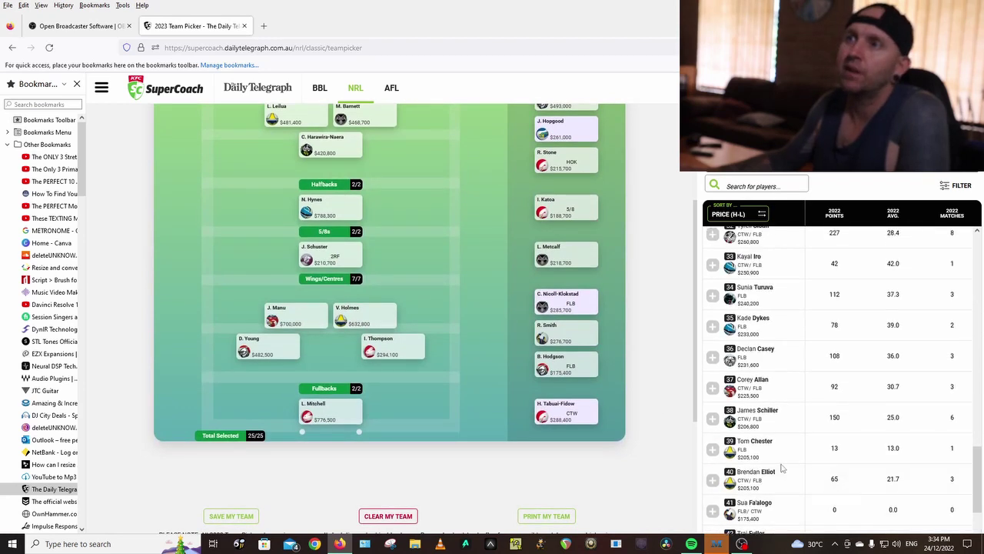
pyautogui.scroll(2, 783, 467)
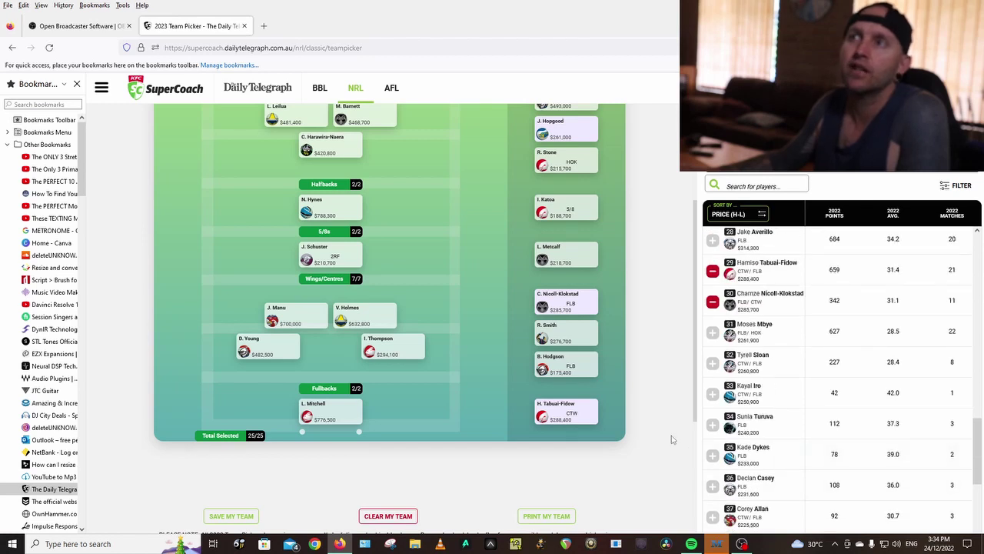
pyautogui.scroll(2, 668, 439)
pyautogui.scroll(2, 668, 439)
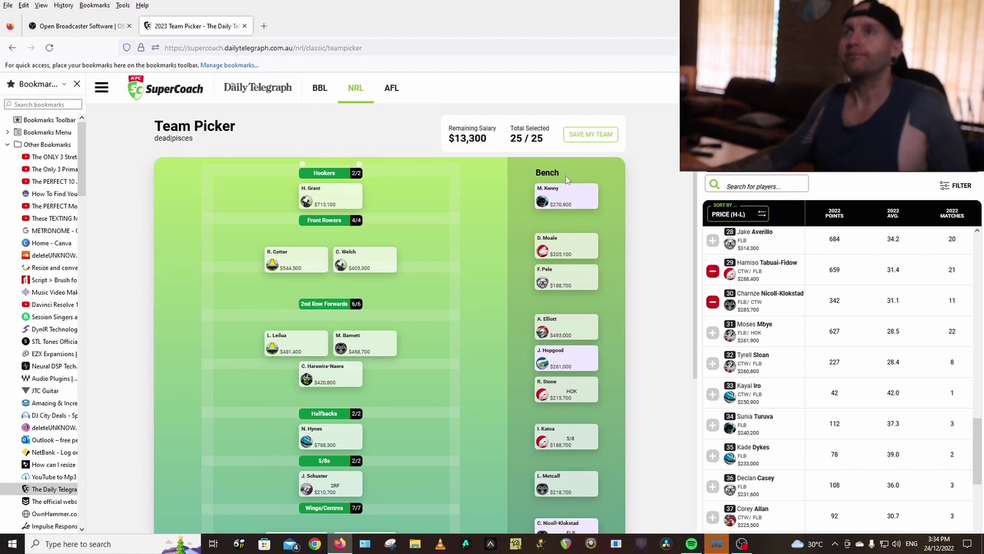
pyautogui.moveTo(560, 201)
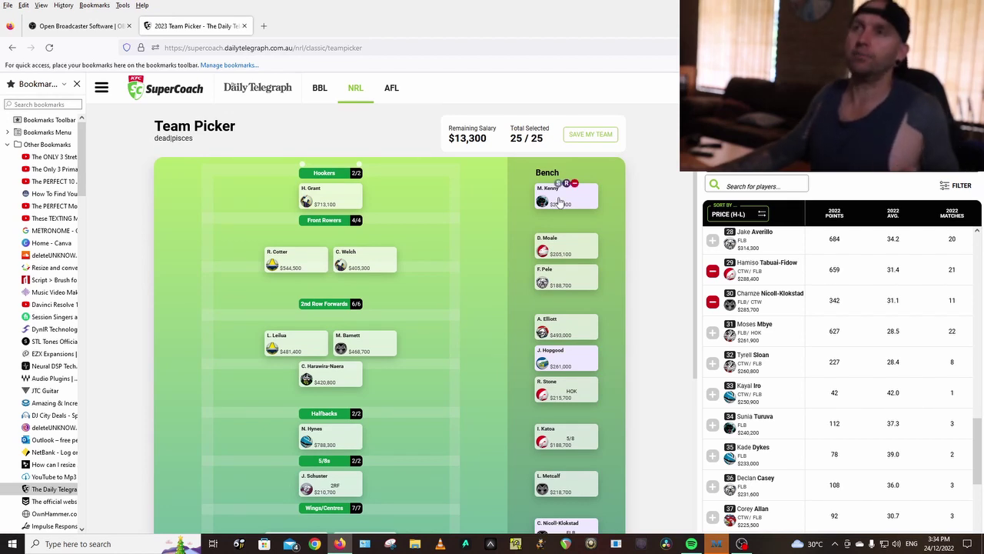
pyautogui.moveTo(572, 364)
pyautogui.scroll(-2, 632, 396)
pyautogui.scroll(-1, 632, 396)
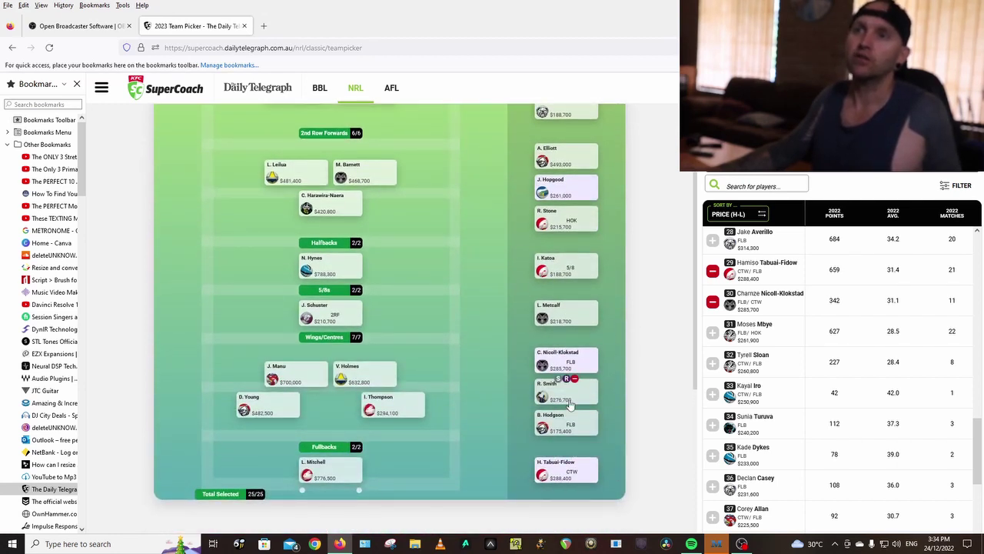
pyautogui.scroll(1, 635, 395)
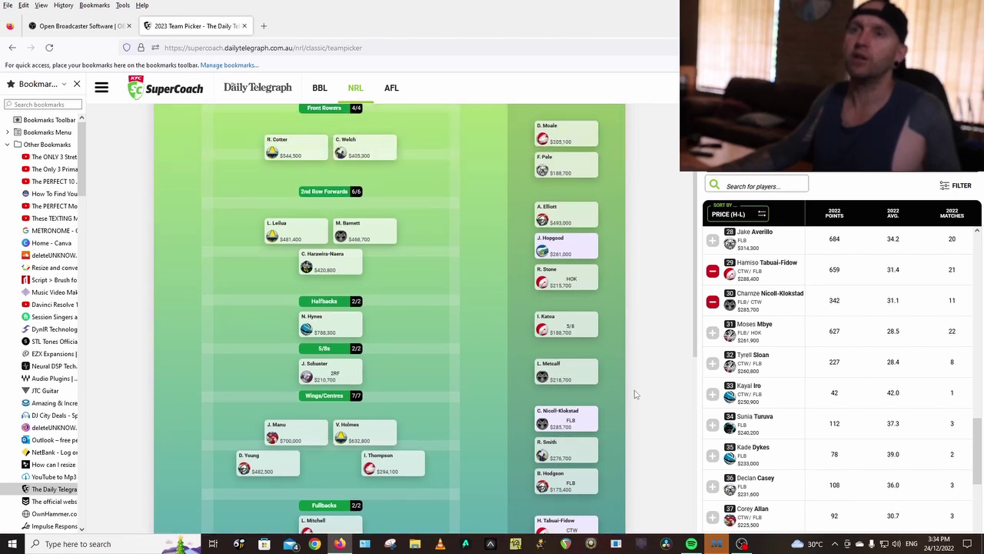
pyautogui.scroll(-2, 635, 394)
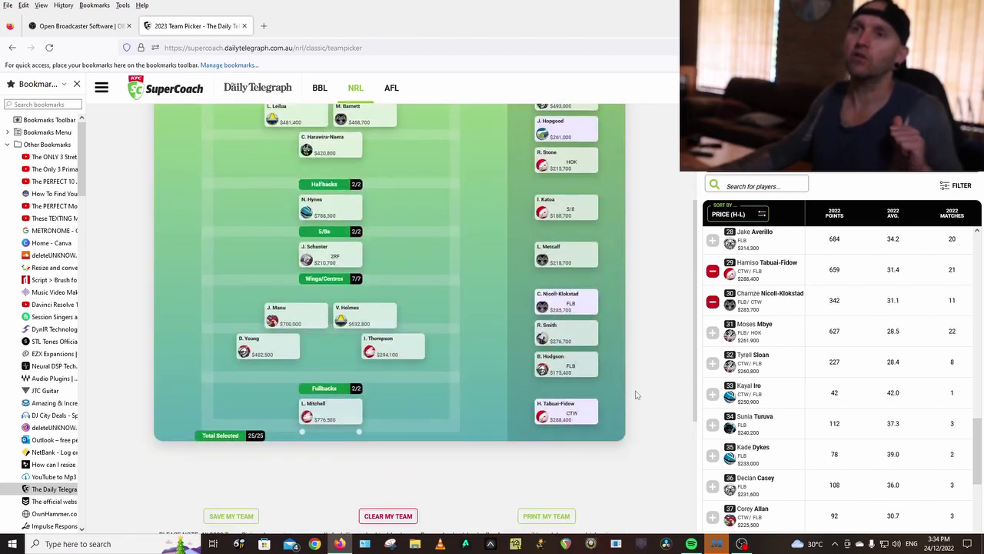
pyautogui.scroll(2, 635, 394)
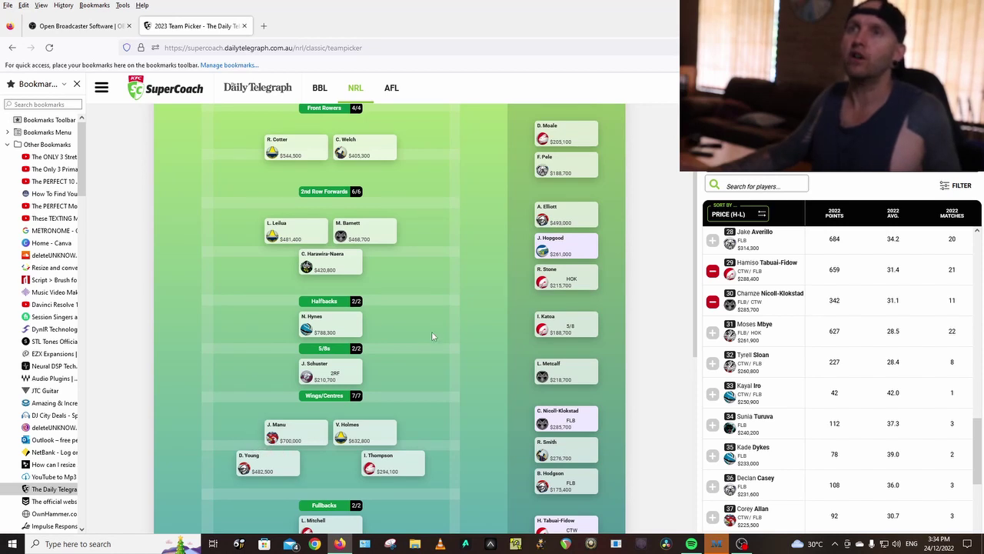
pyautogui.scroll(2, 433, 337)
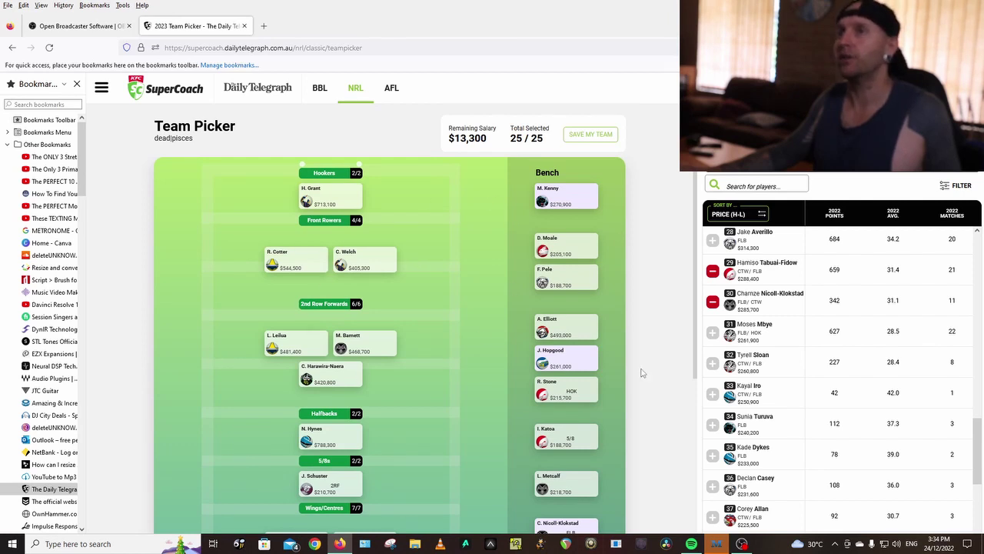
pyautogui.scroll(-4, 643, 374)
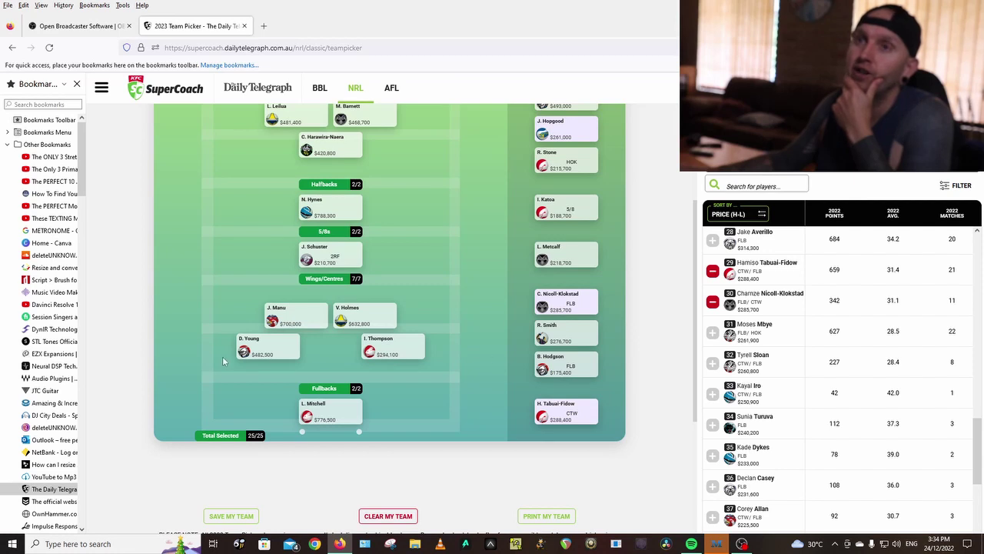
# Step: Return to the top of the Team Picker and save the 25/25 squad, getting 'Team saved!'
pyautogui.moveTo(255, 359)
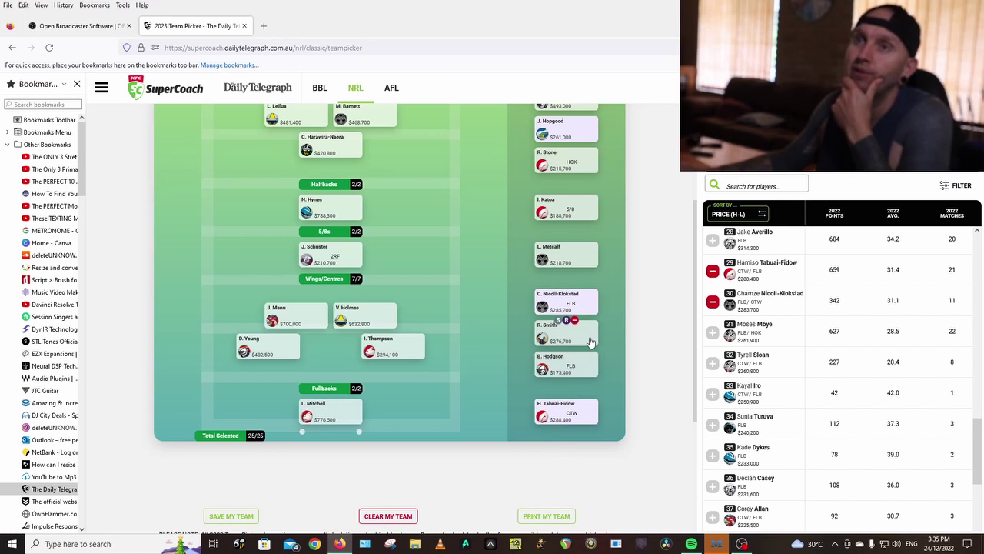
pyautogui.moveTo(586, 416)
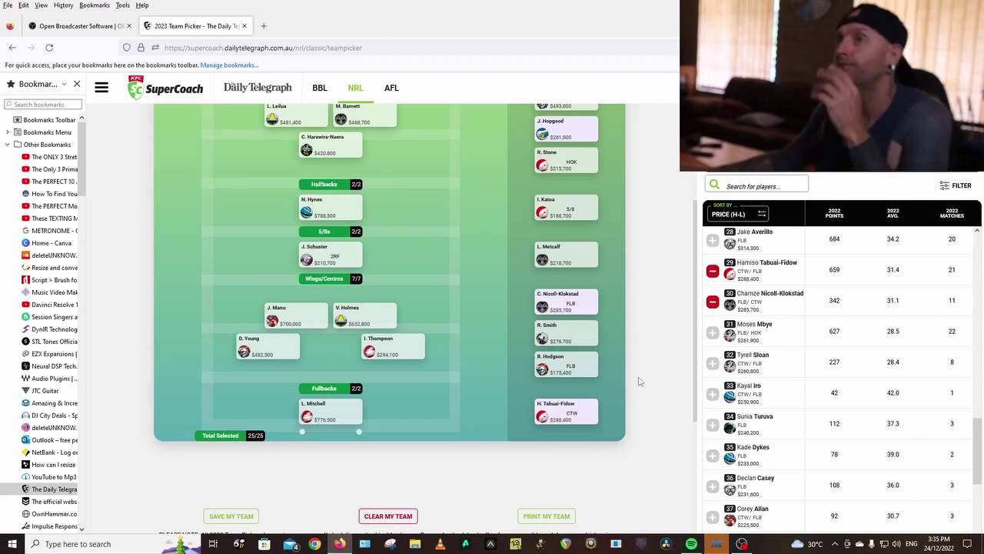
pyautogui.scroll(2, 642, 383)
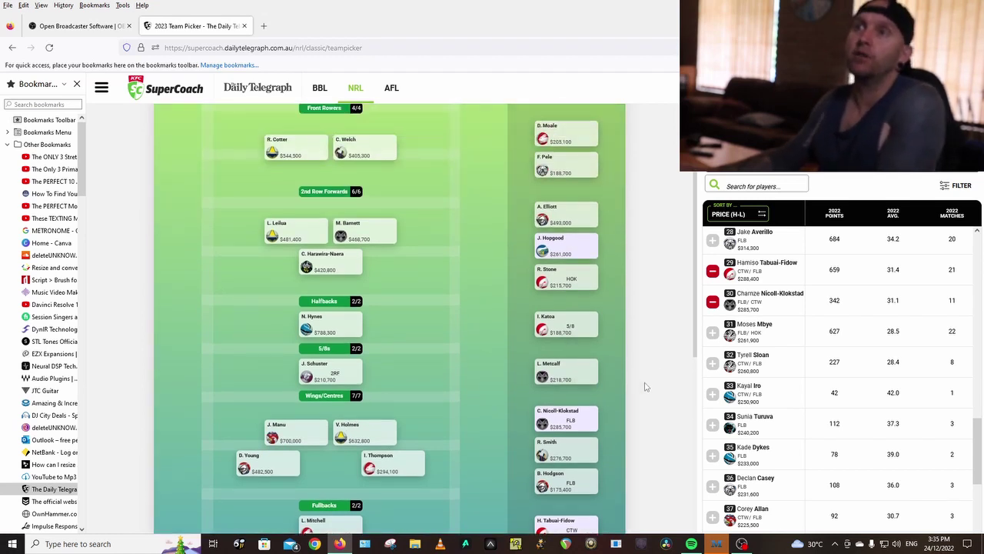
pyautogui.moveTo(568, 332)
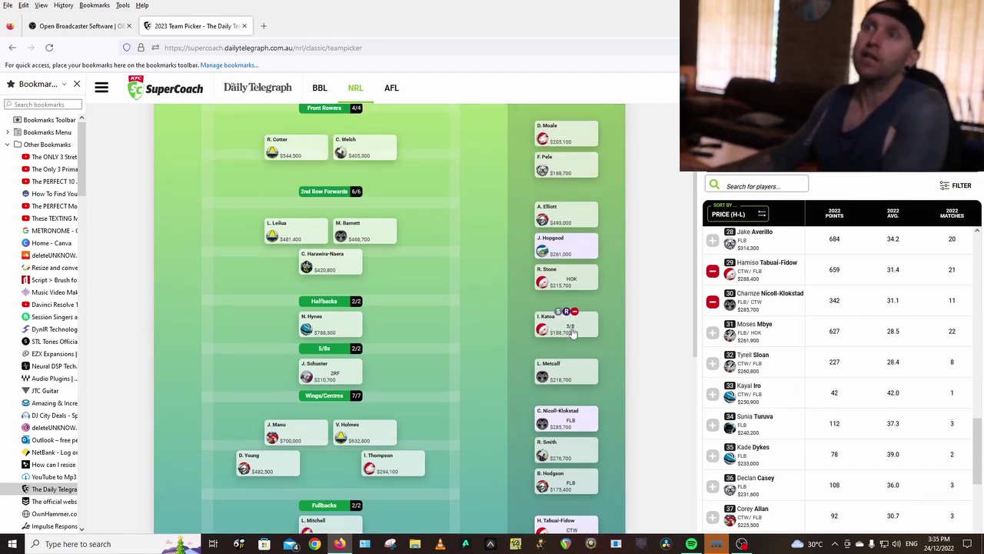
pyautogui.scroll(2, 643, 378)
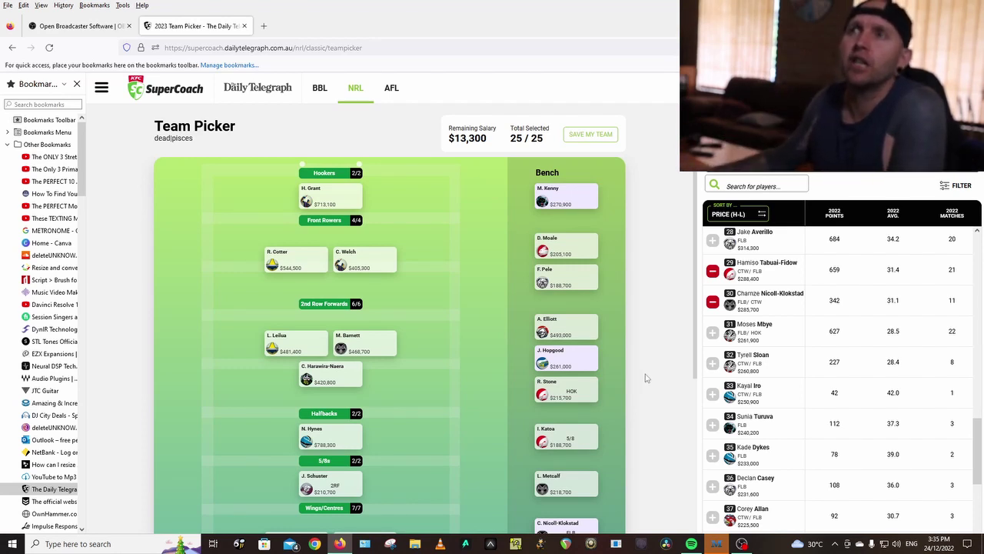
pyautogui.scroll(-3, 654, 378)
pyautogui.scroll(3, 654, 378)
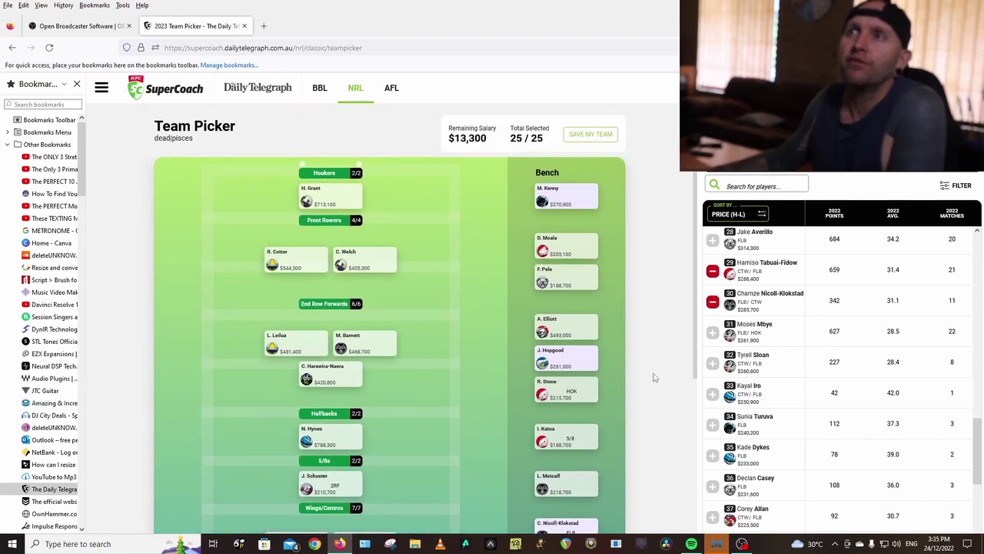
pyautogui.click(590, 136)
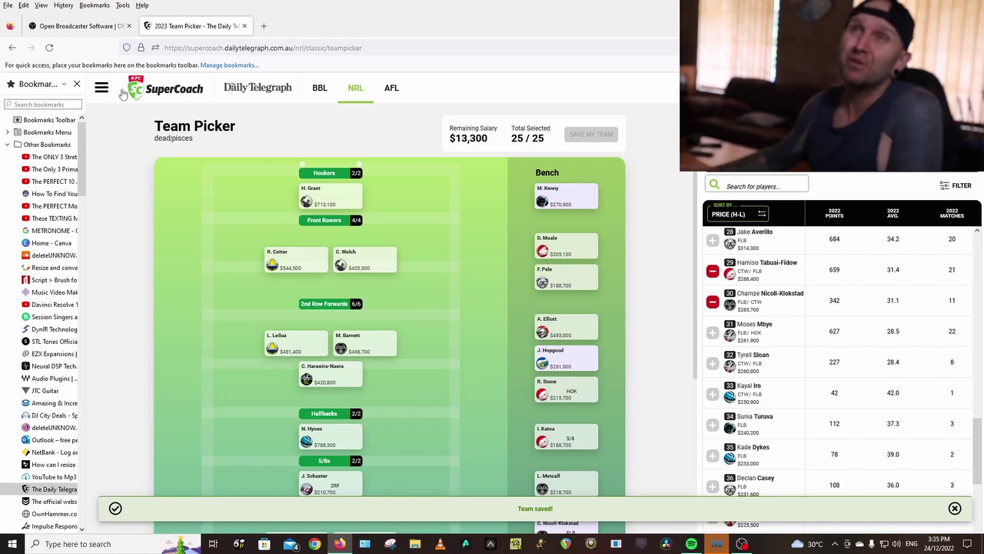
# Step: Go to My Dashboard and switch it to NRL to see last season's Classic results
pyautogui.click(149, 92)
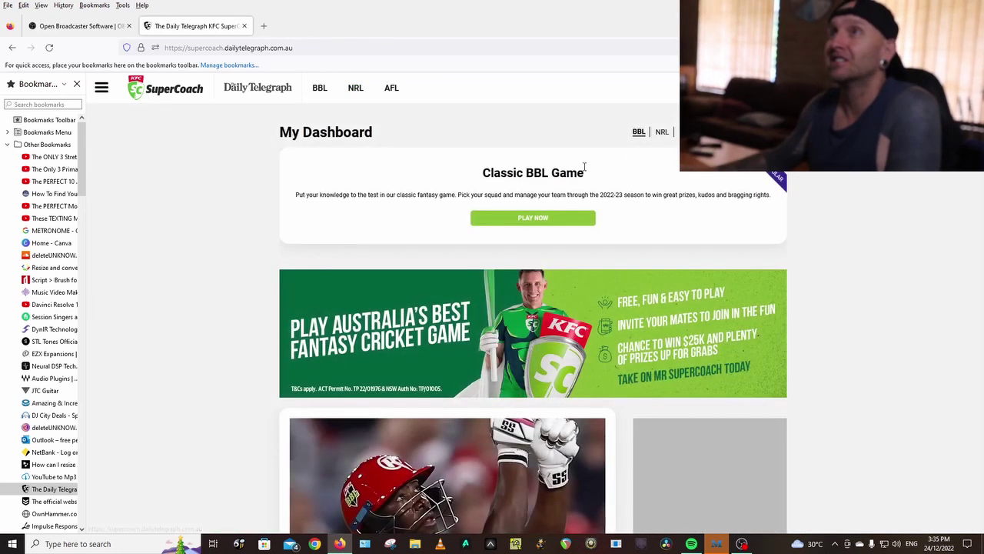
pyautogui.click(662, 132)
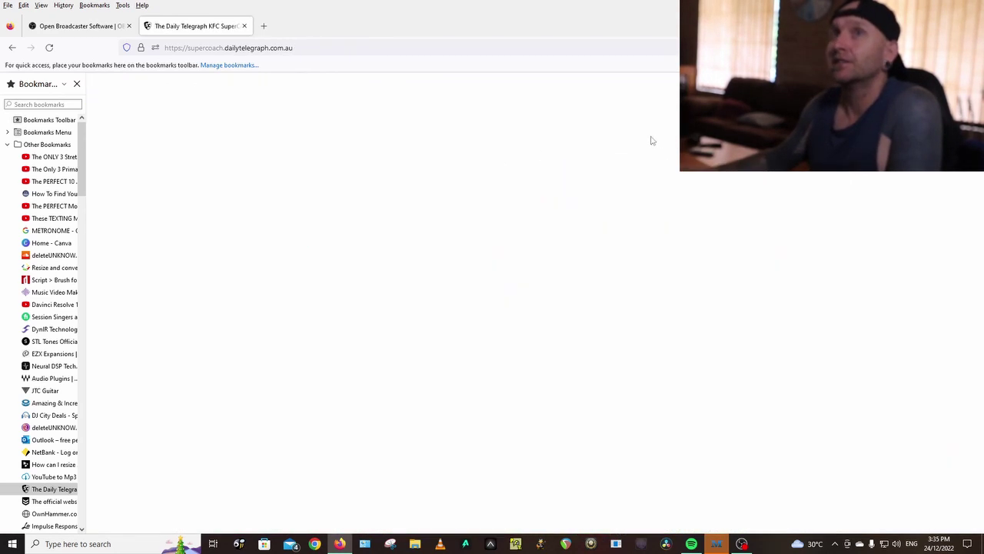